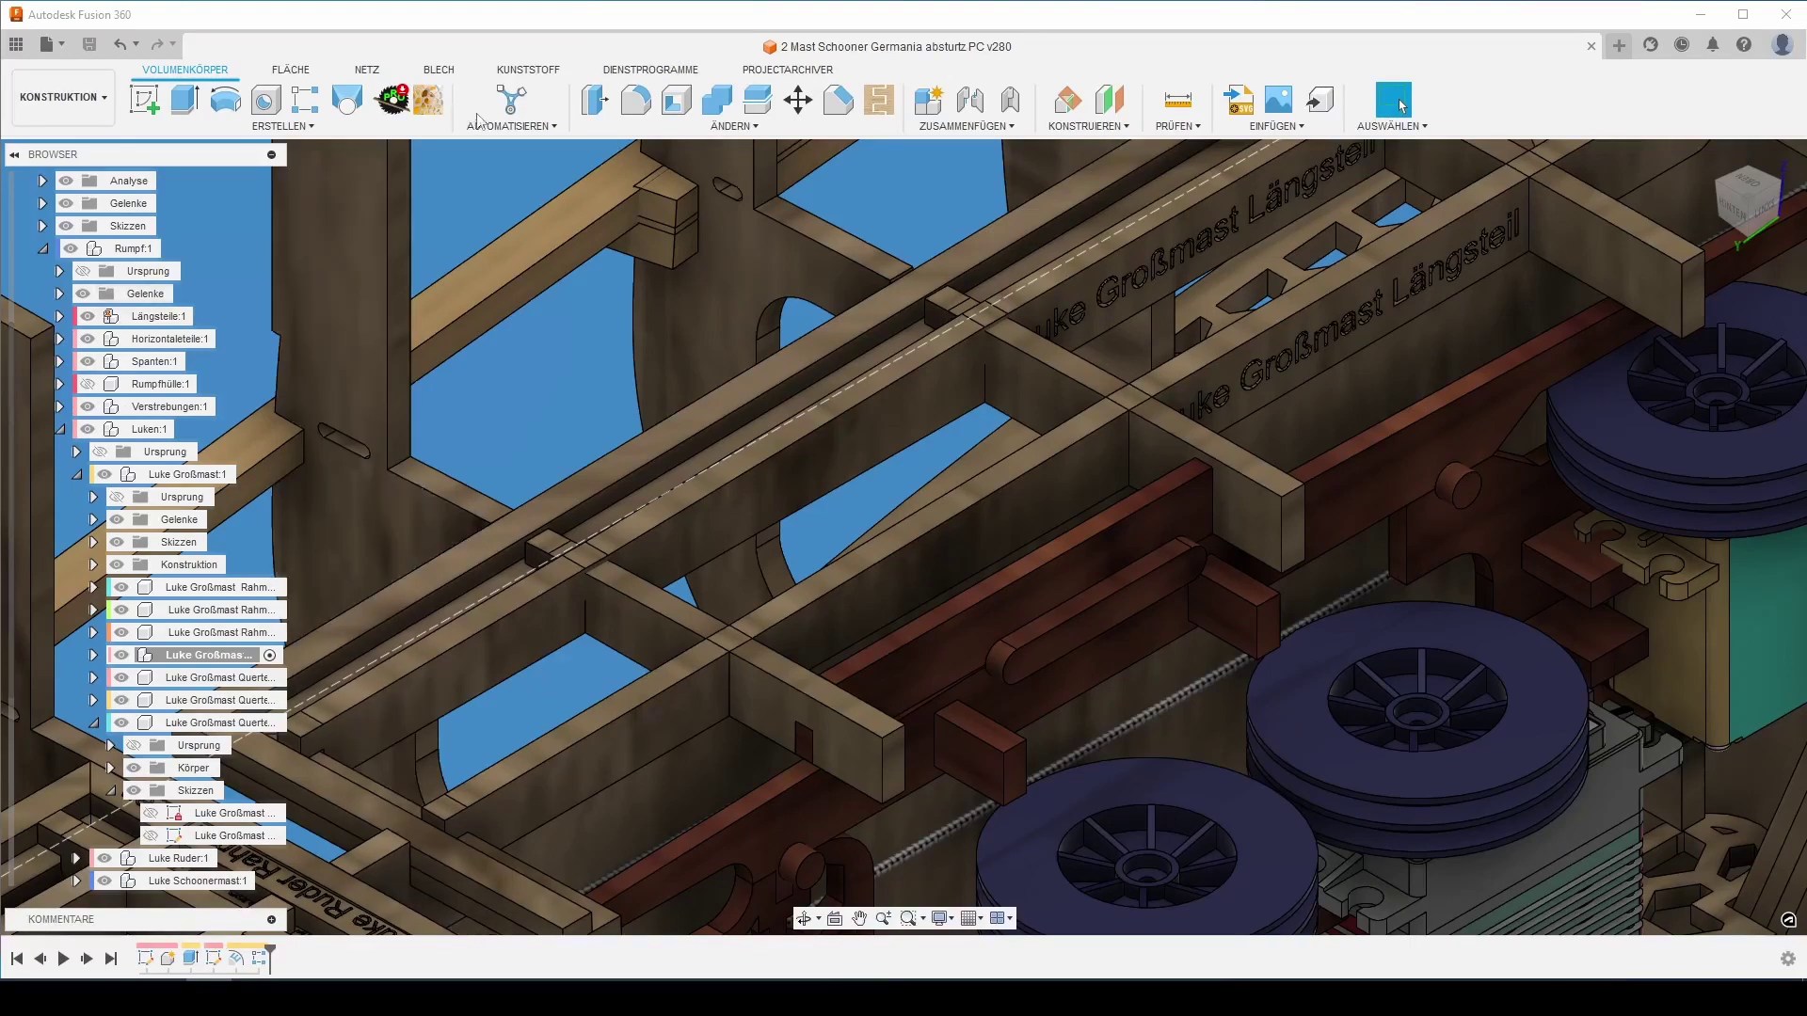
Start the Kombinieren (Combine) command from the ÄNDERN menu
click(665, 131)
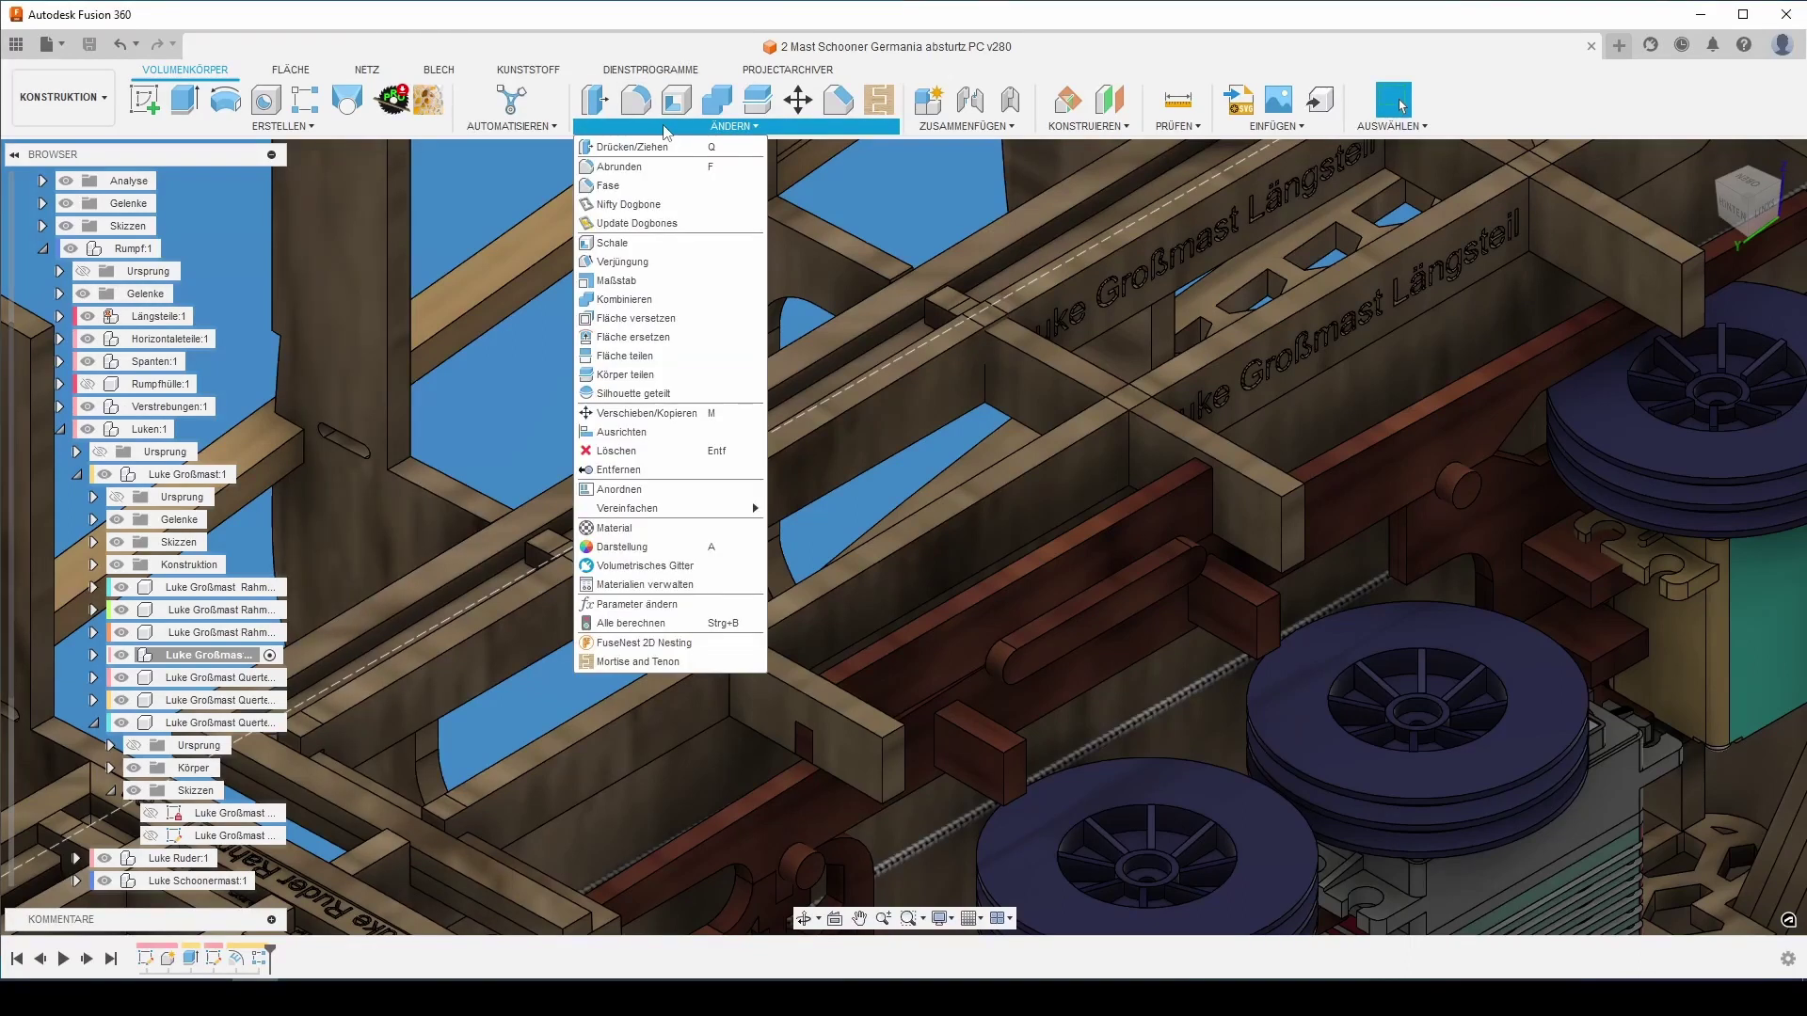
click(621, 299)
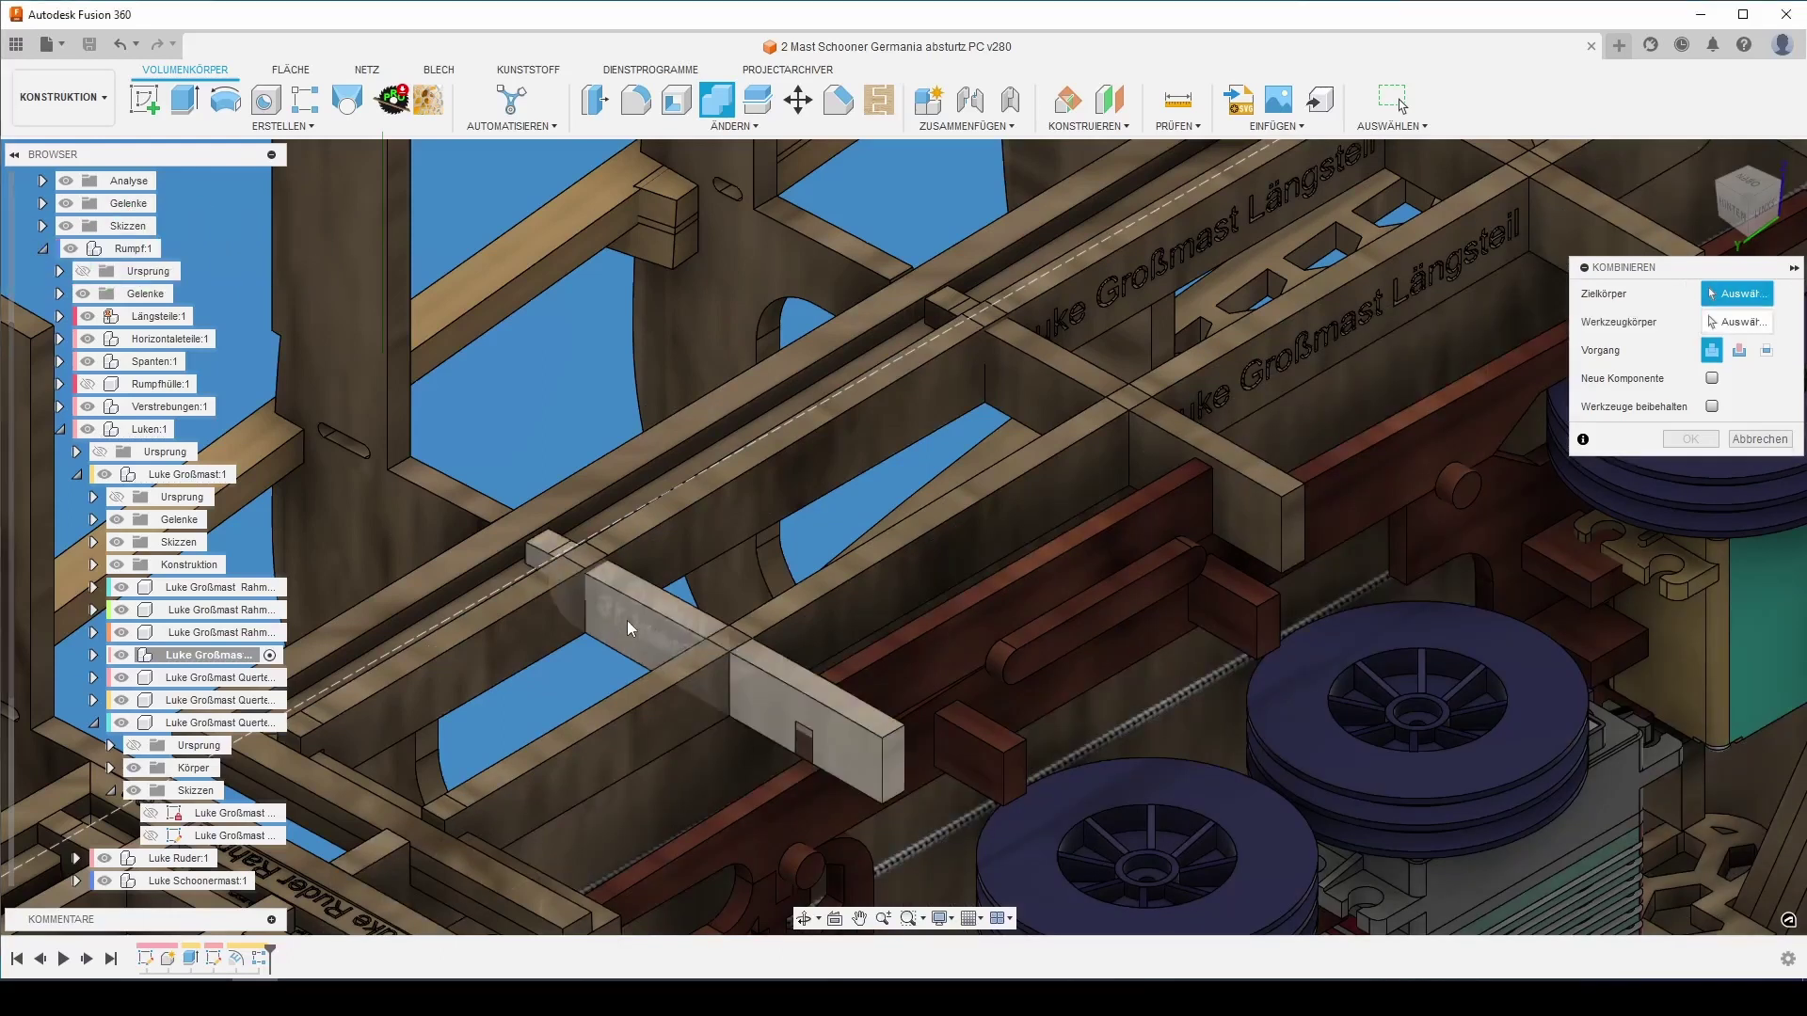
Set up an Ausschneiden cut: crossbeam as target, long Längsteil beam as kept tool body
click(628, 628)
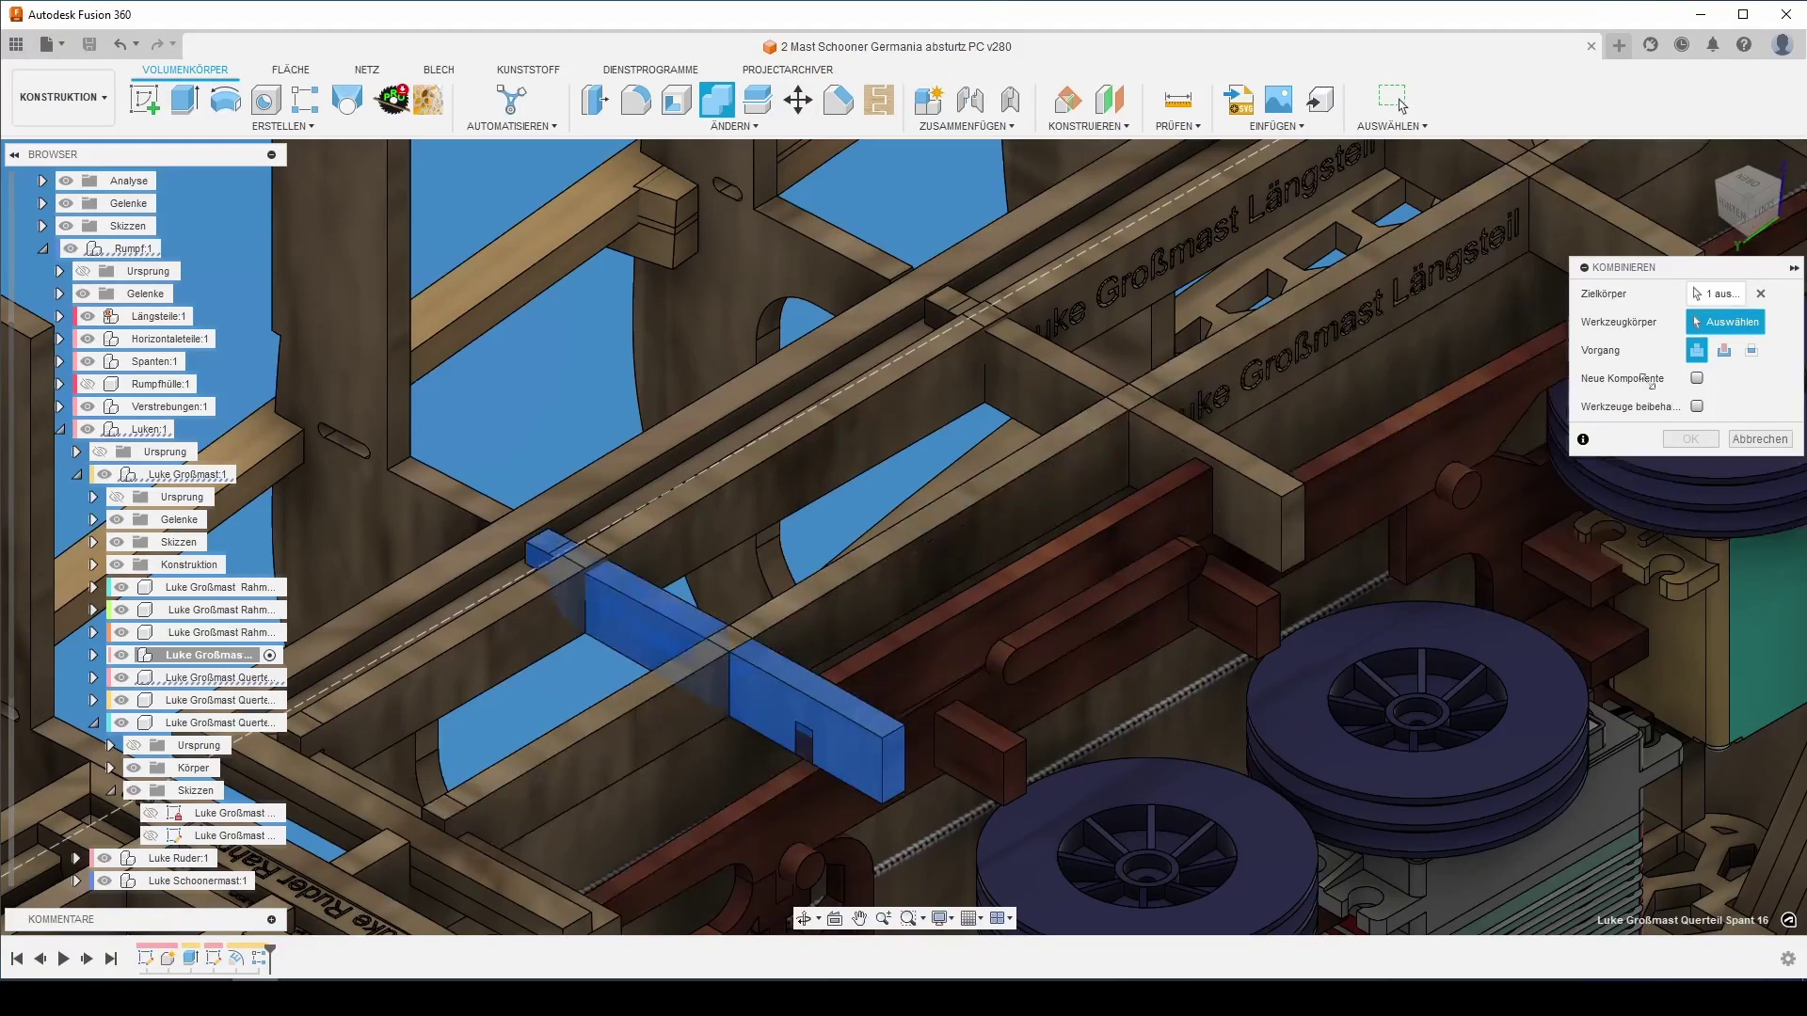
click(666, 543)
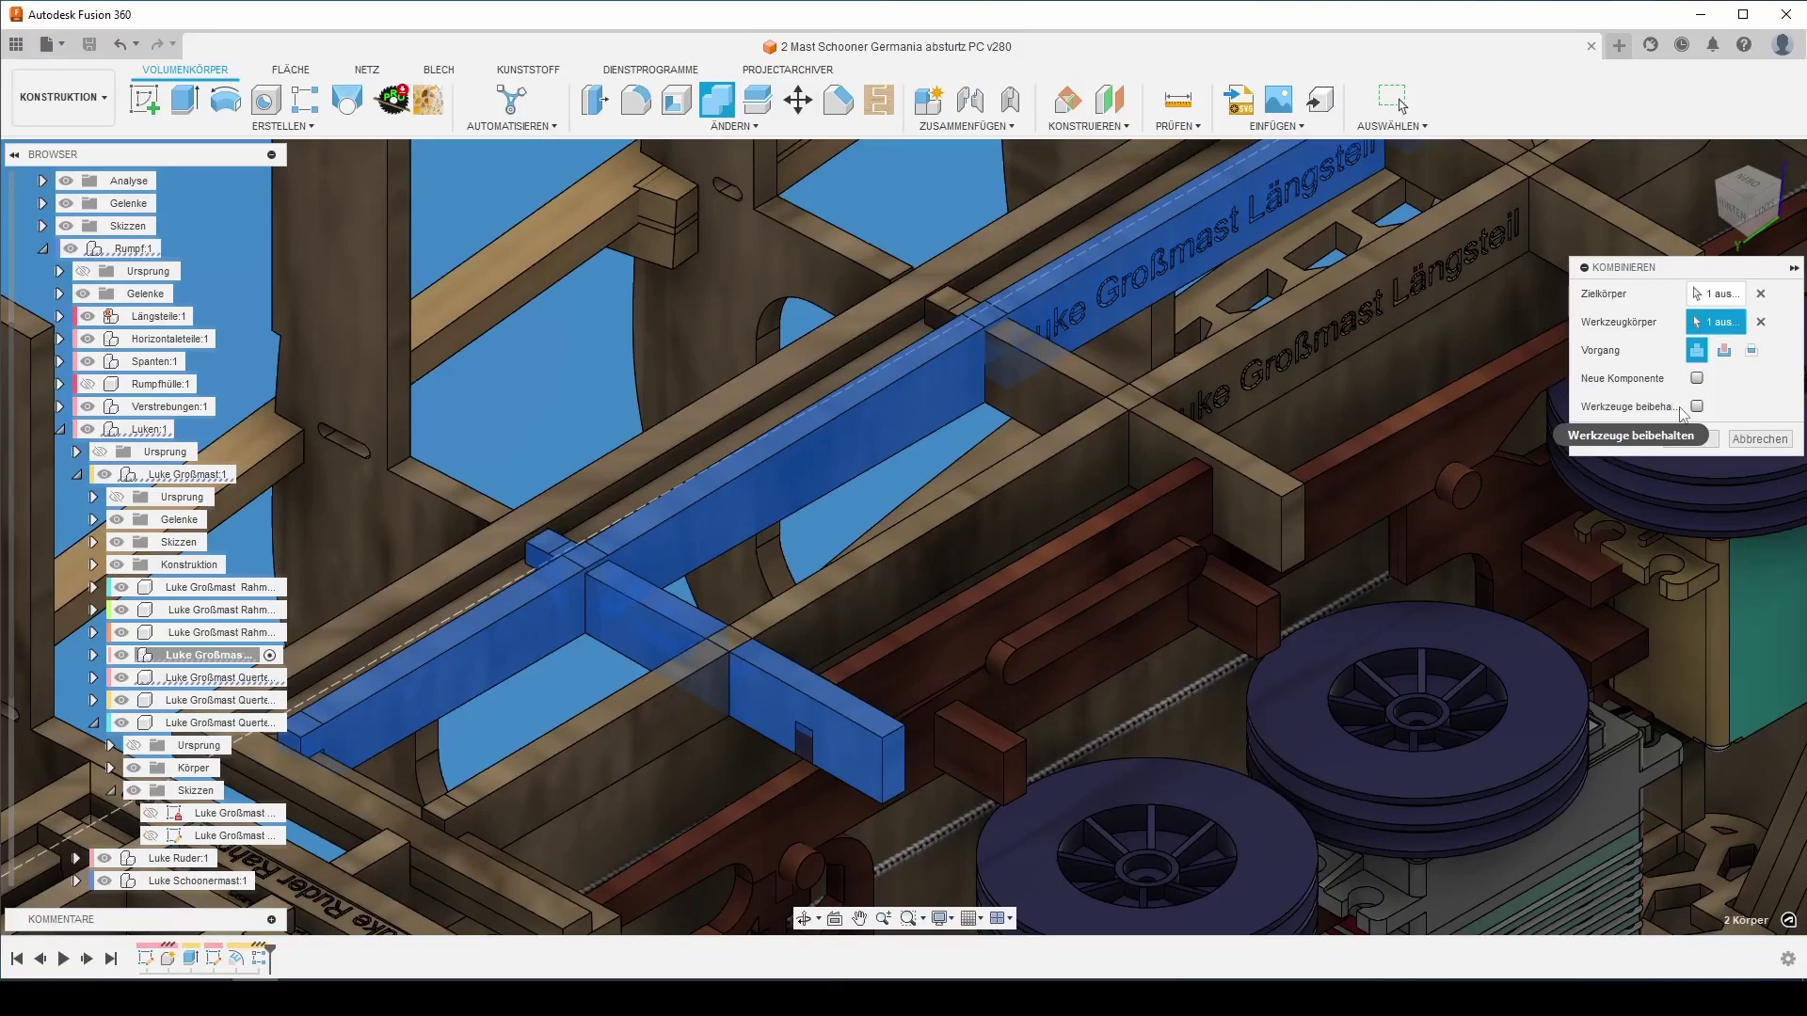
click(1694, 408)
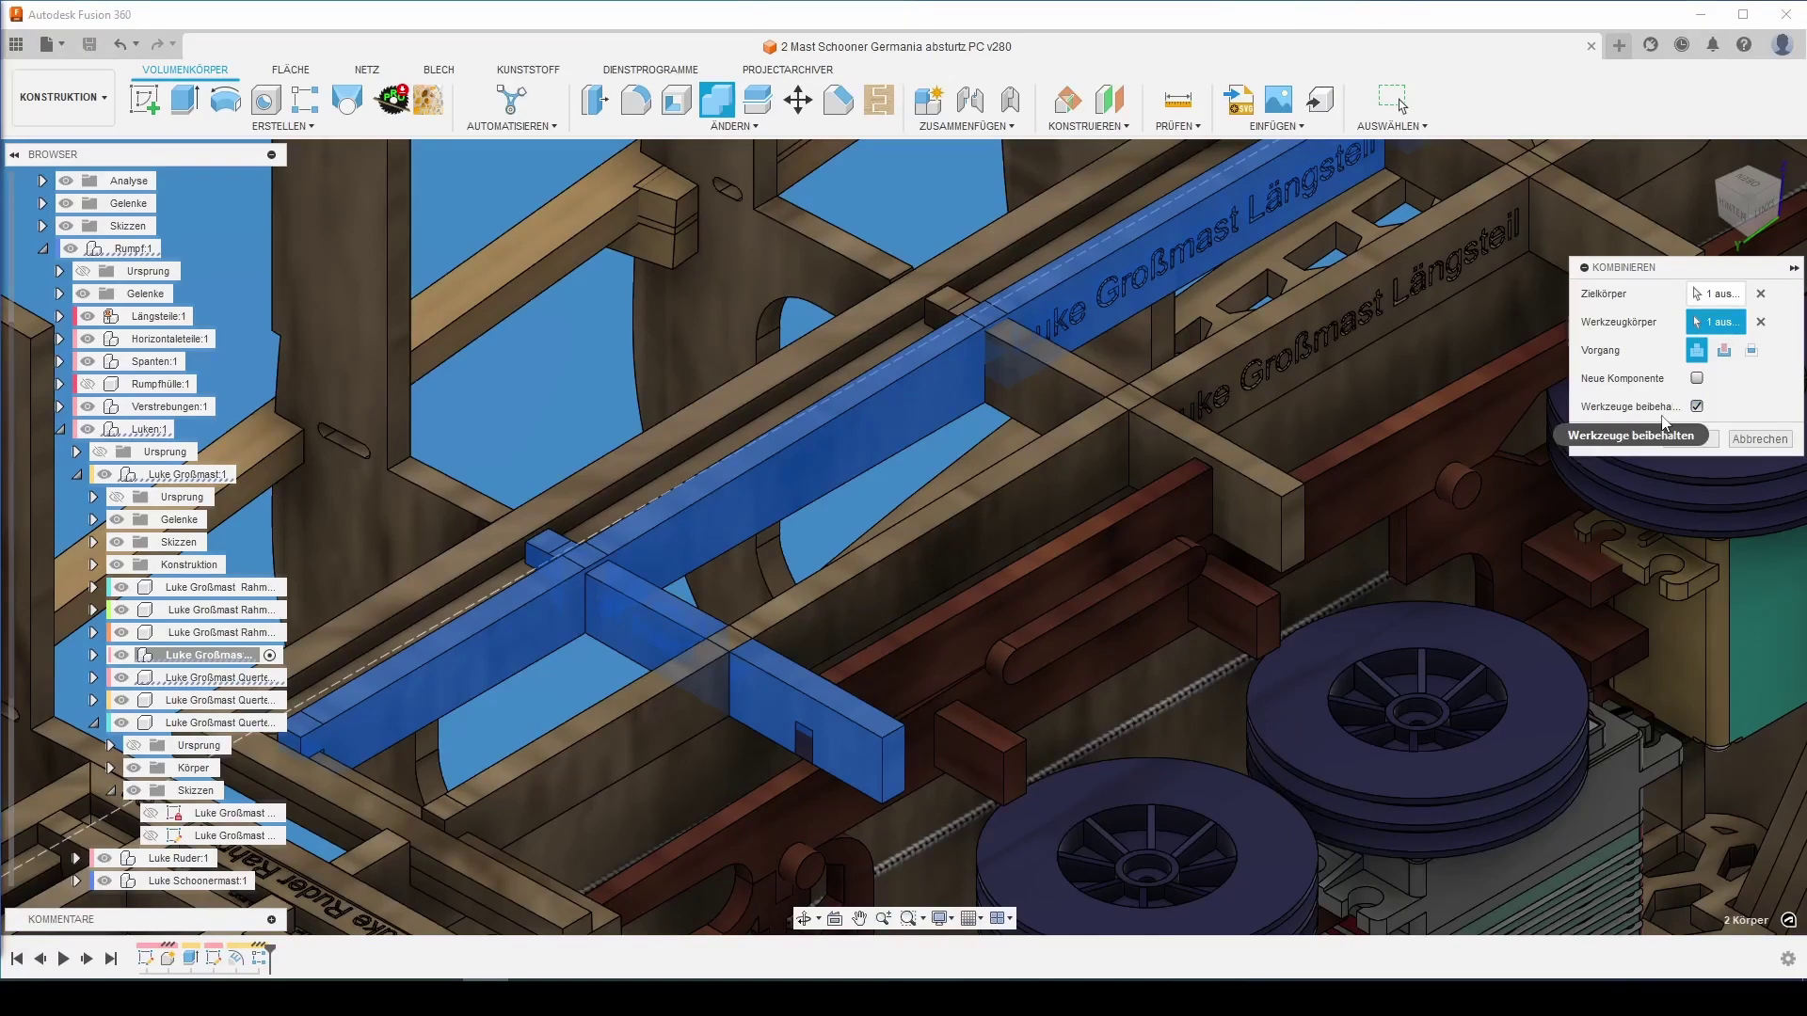
click(1725, 354)
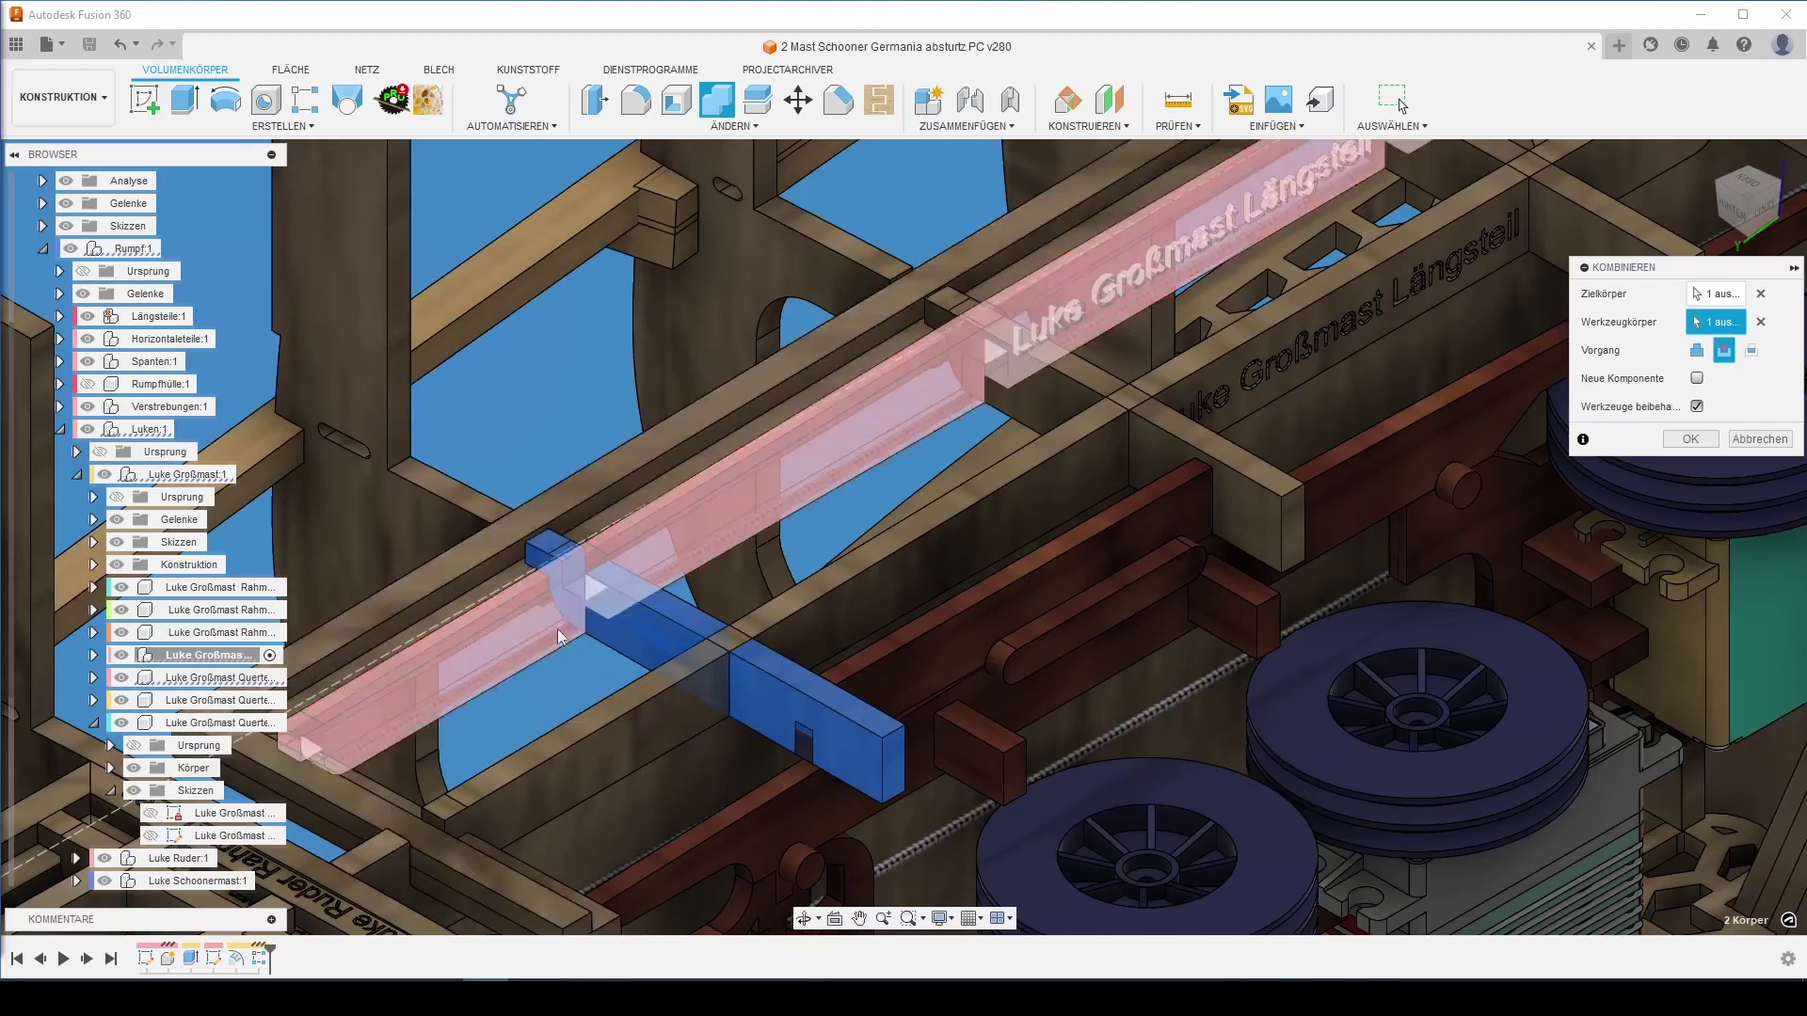
Apply the cut to the crossbeam and name the feature 'Längsteil kombinieren'
click(1690, 439)
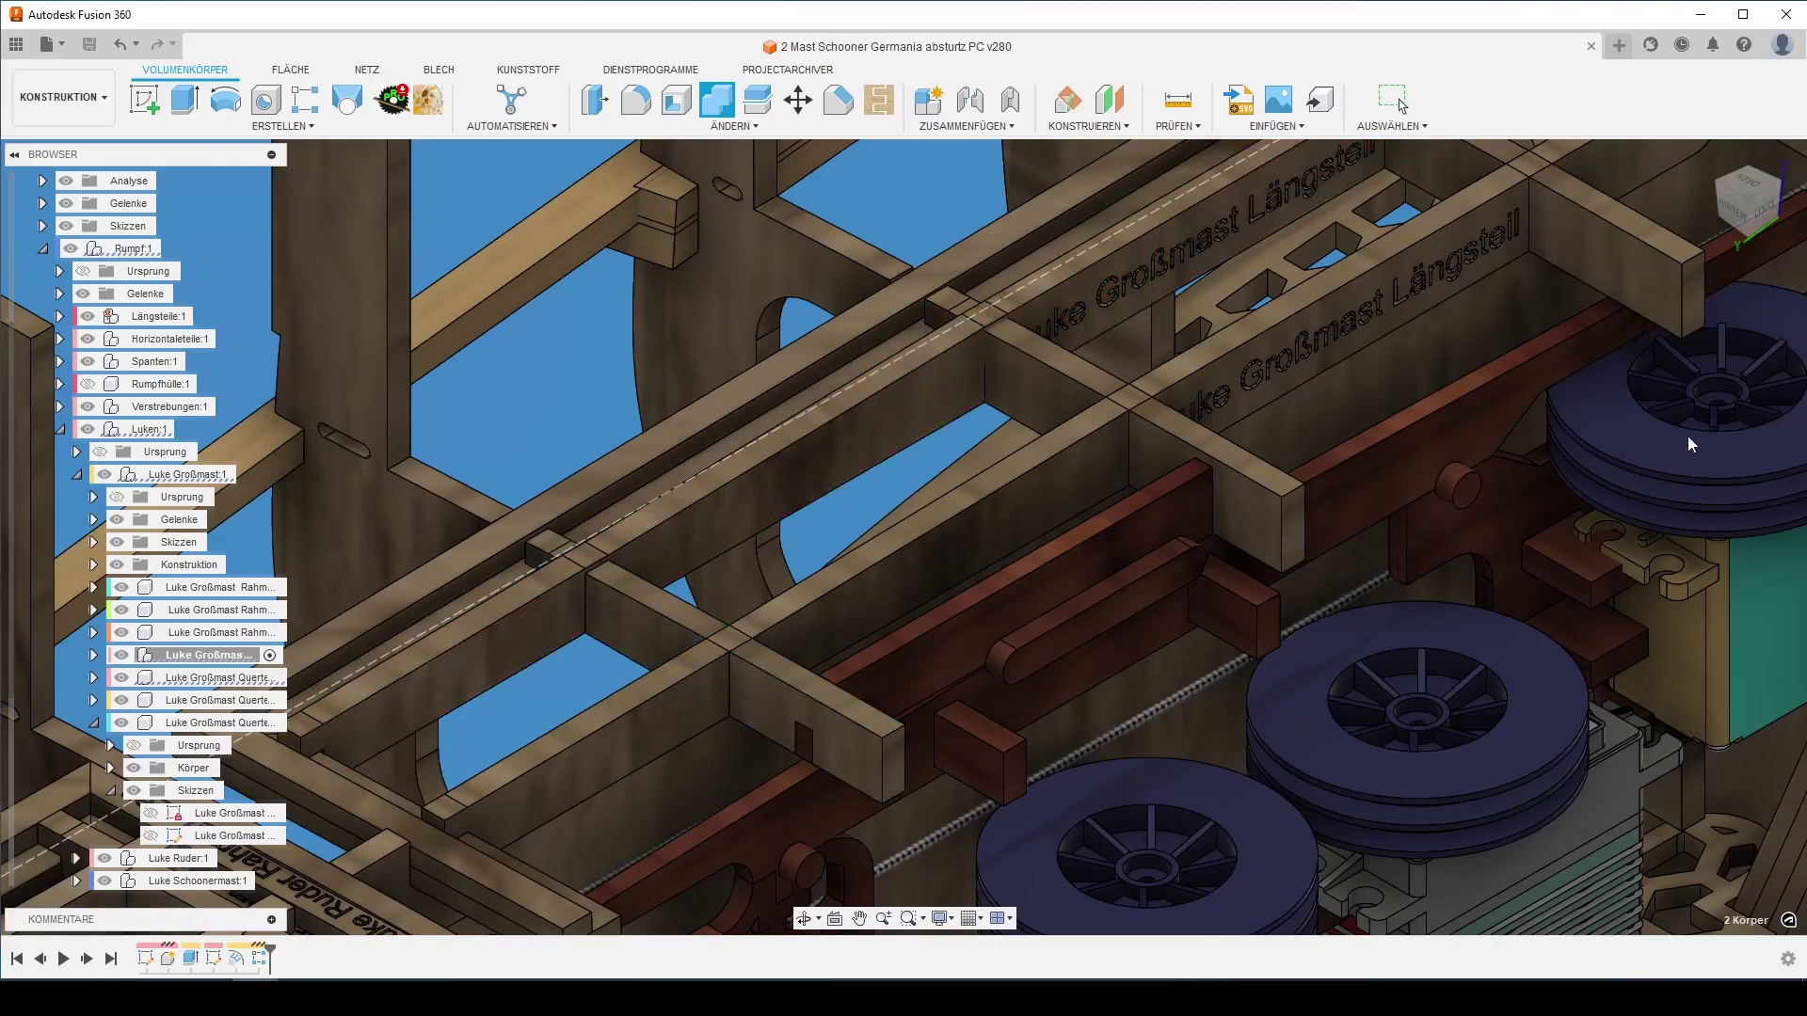
text(Luke)
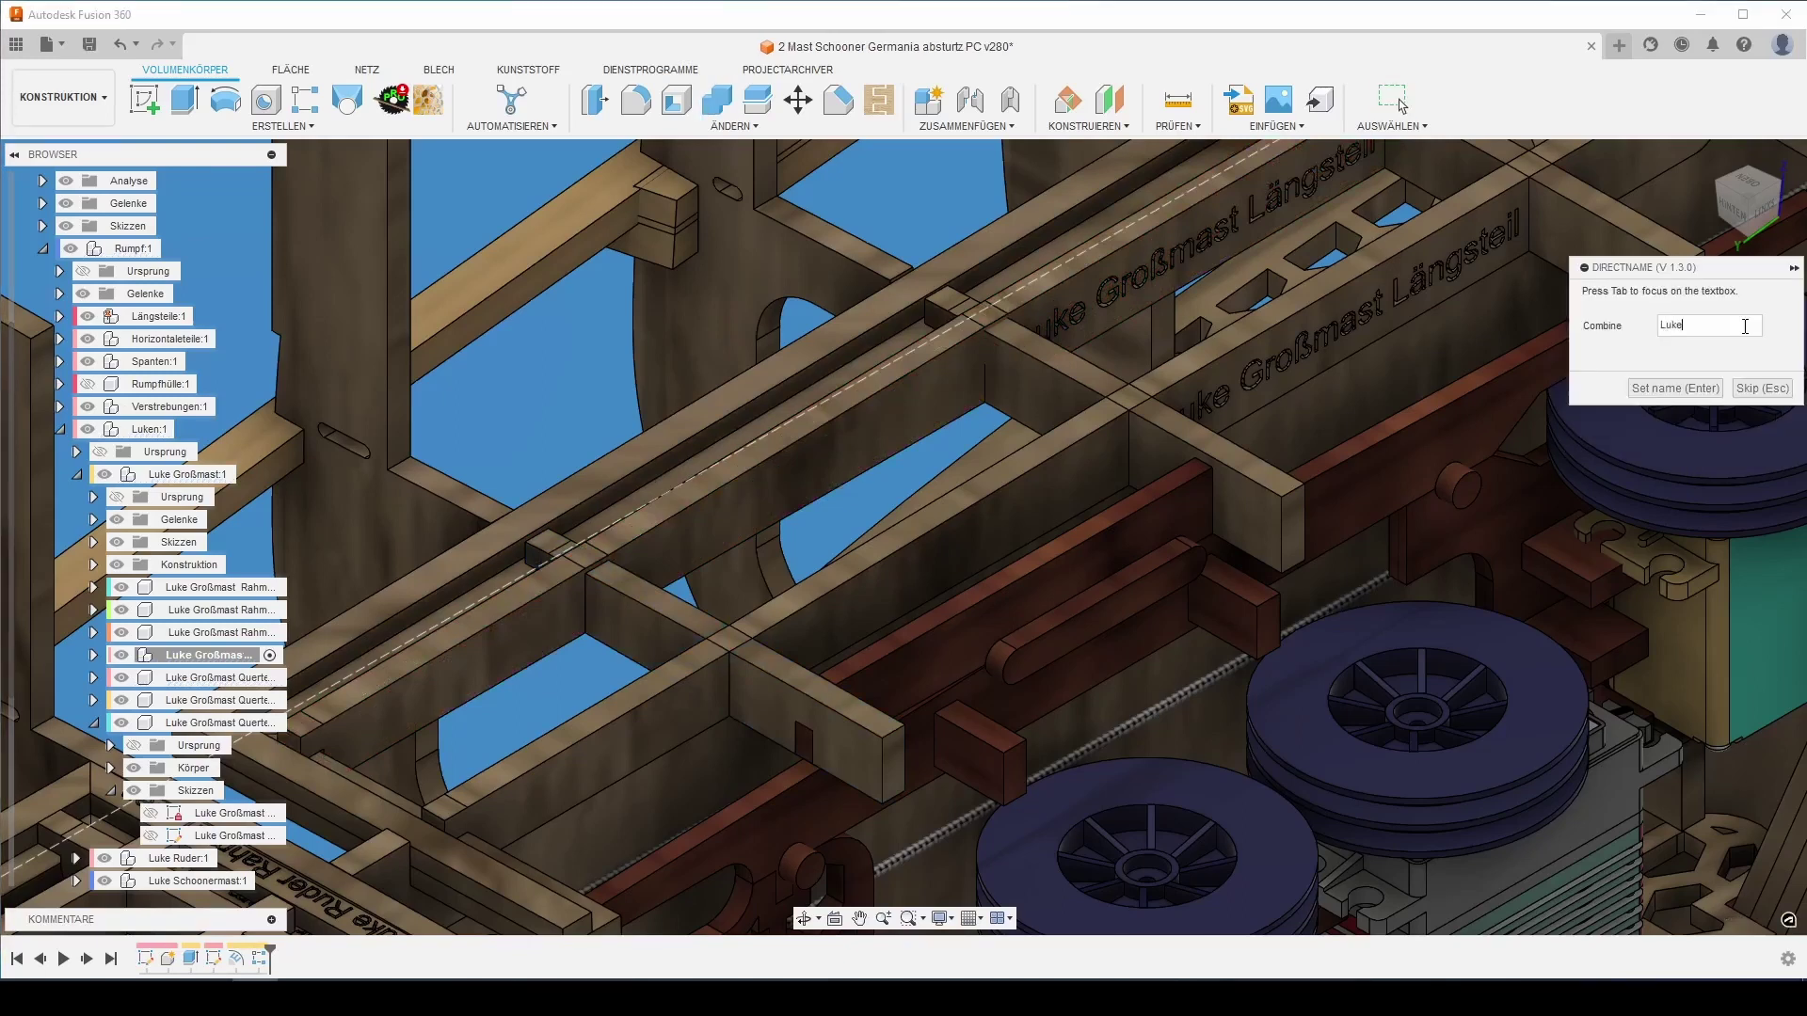
text(G)
text(oß)
text(mas)
text(t)
text(ngs)
text(teil Kom)
text(binier)
text(en)
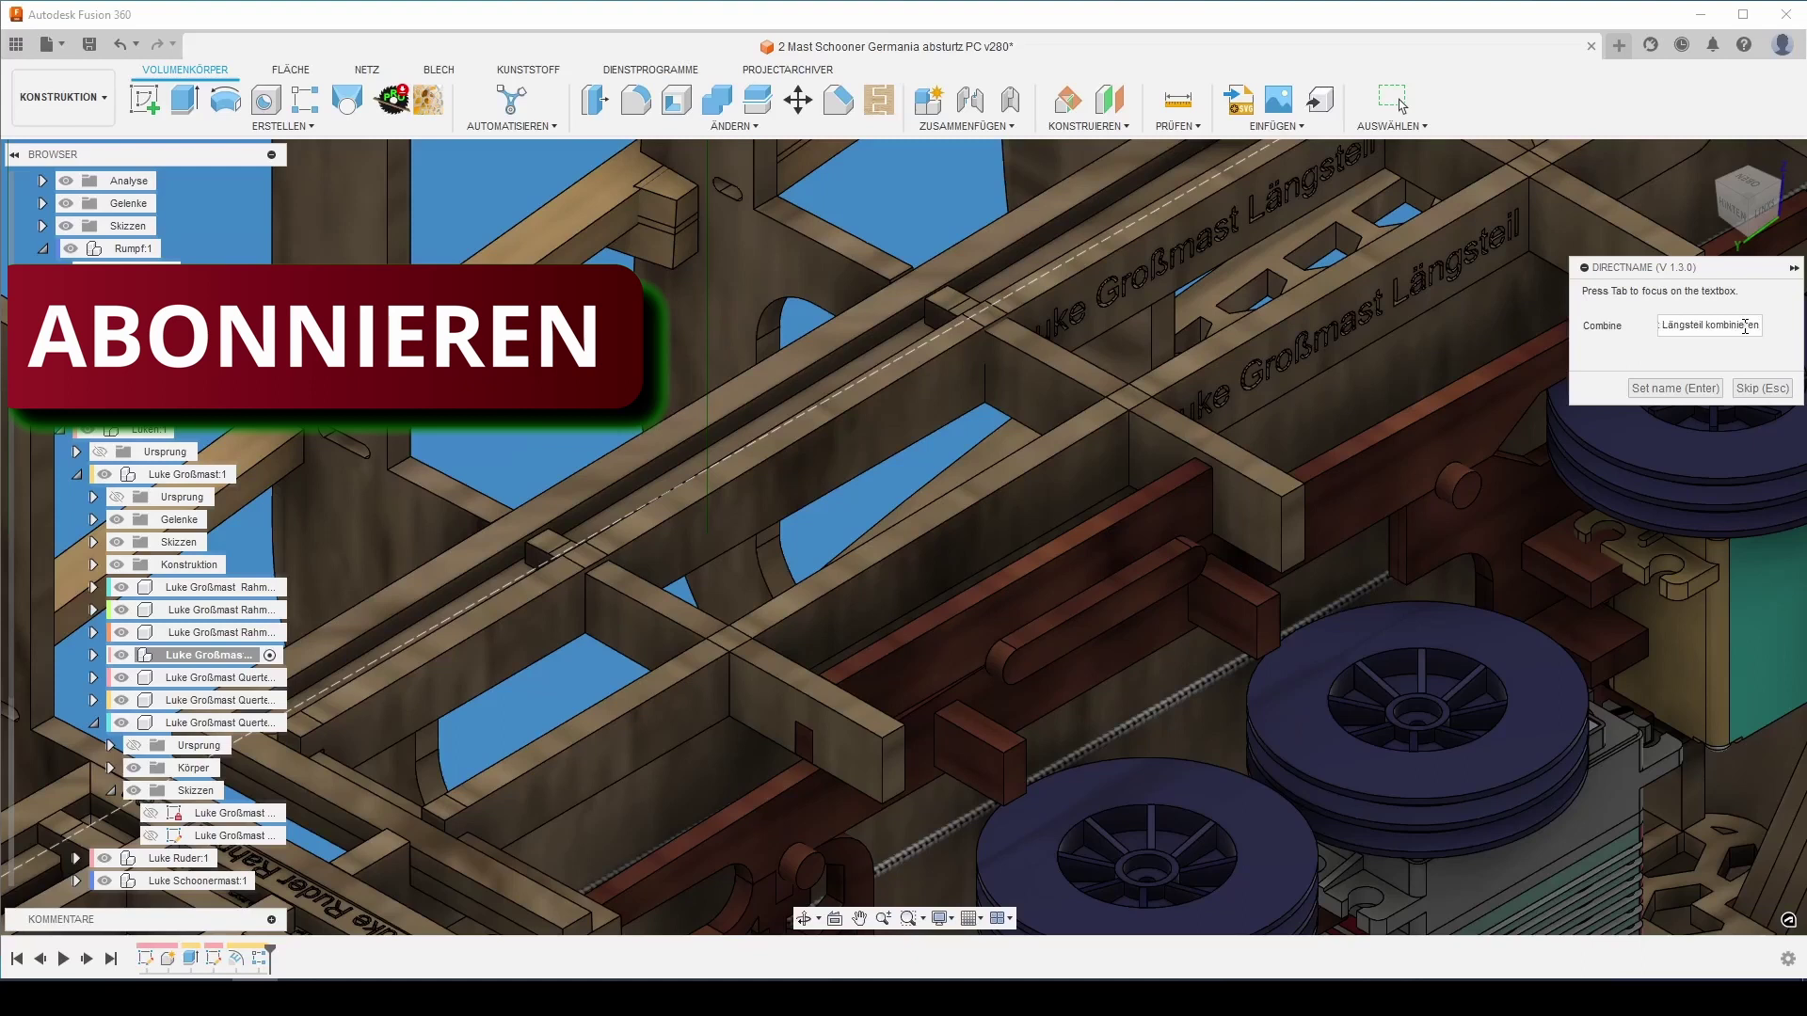
key(Return)
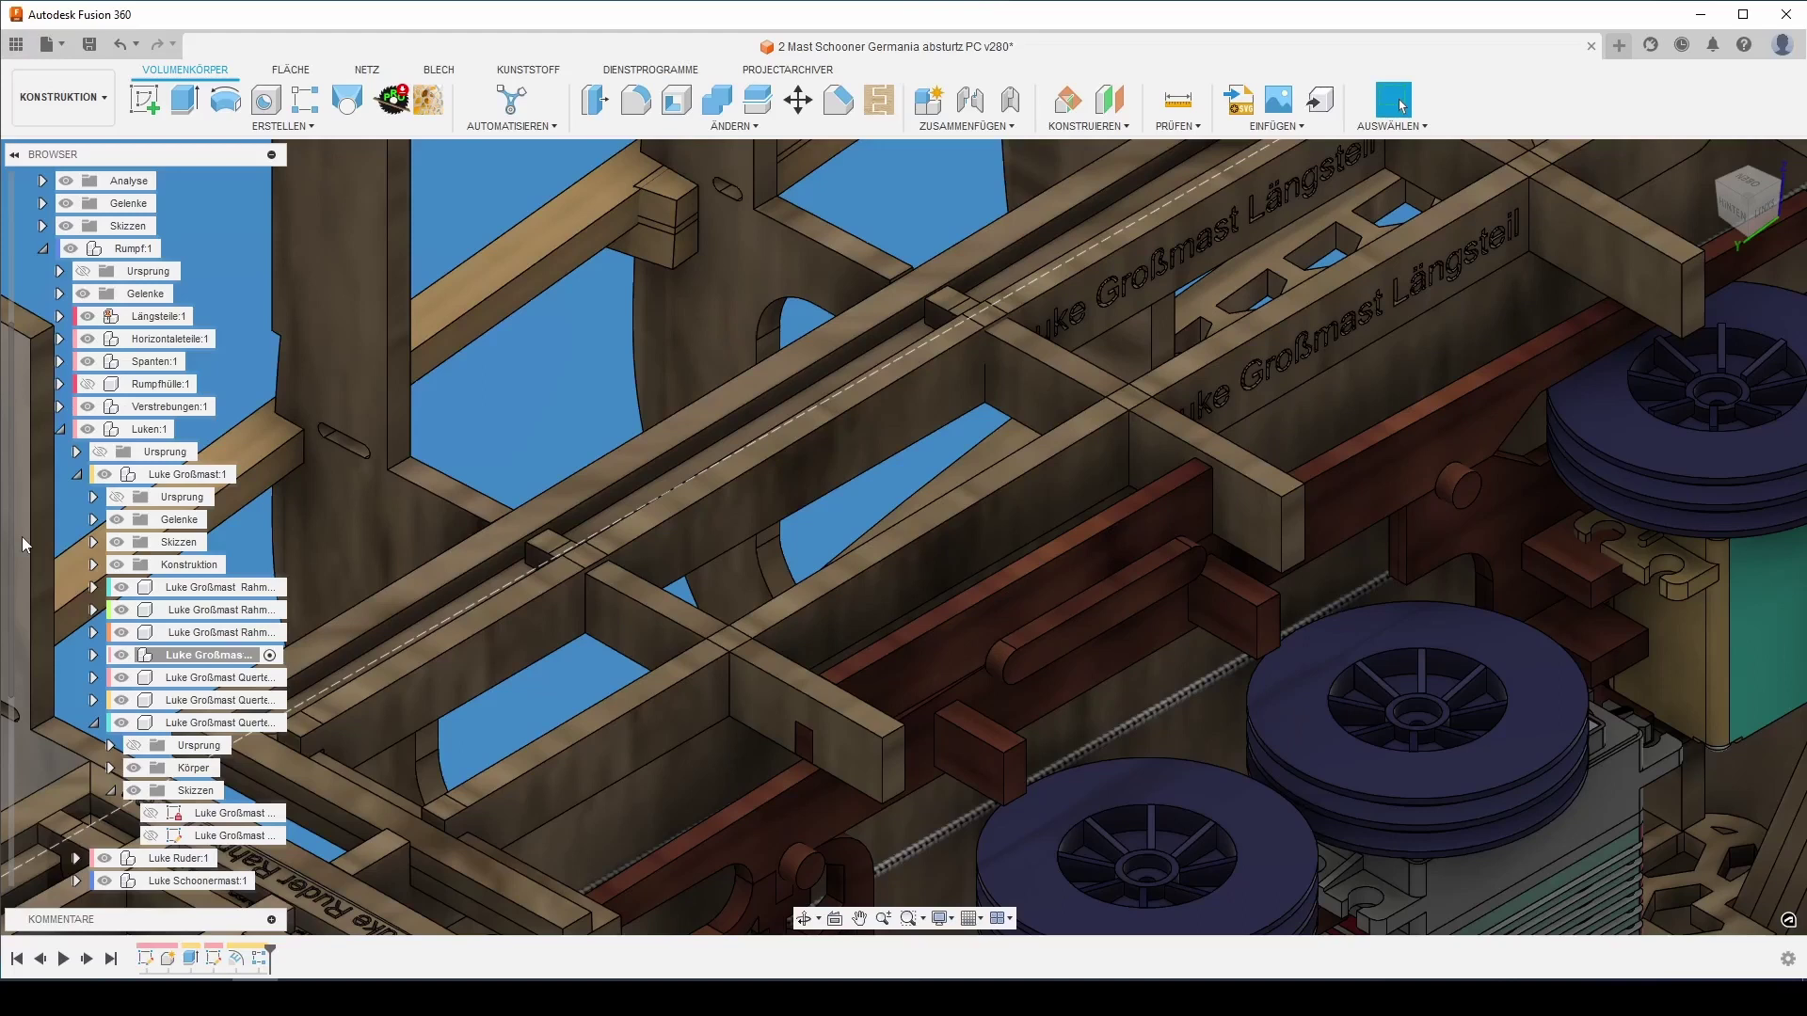
Cut the next crossbeam with the Längsteil beam and name it 'Luke Großmast Längsteil'
click(717, 99)
click(1214, 490)
click(1132, 299)
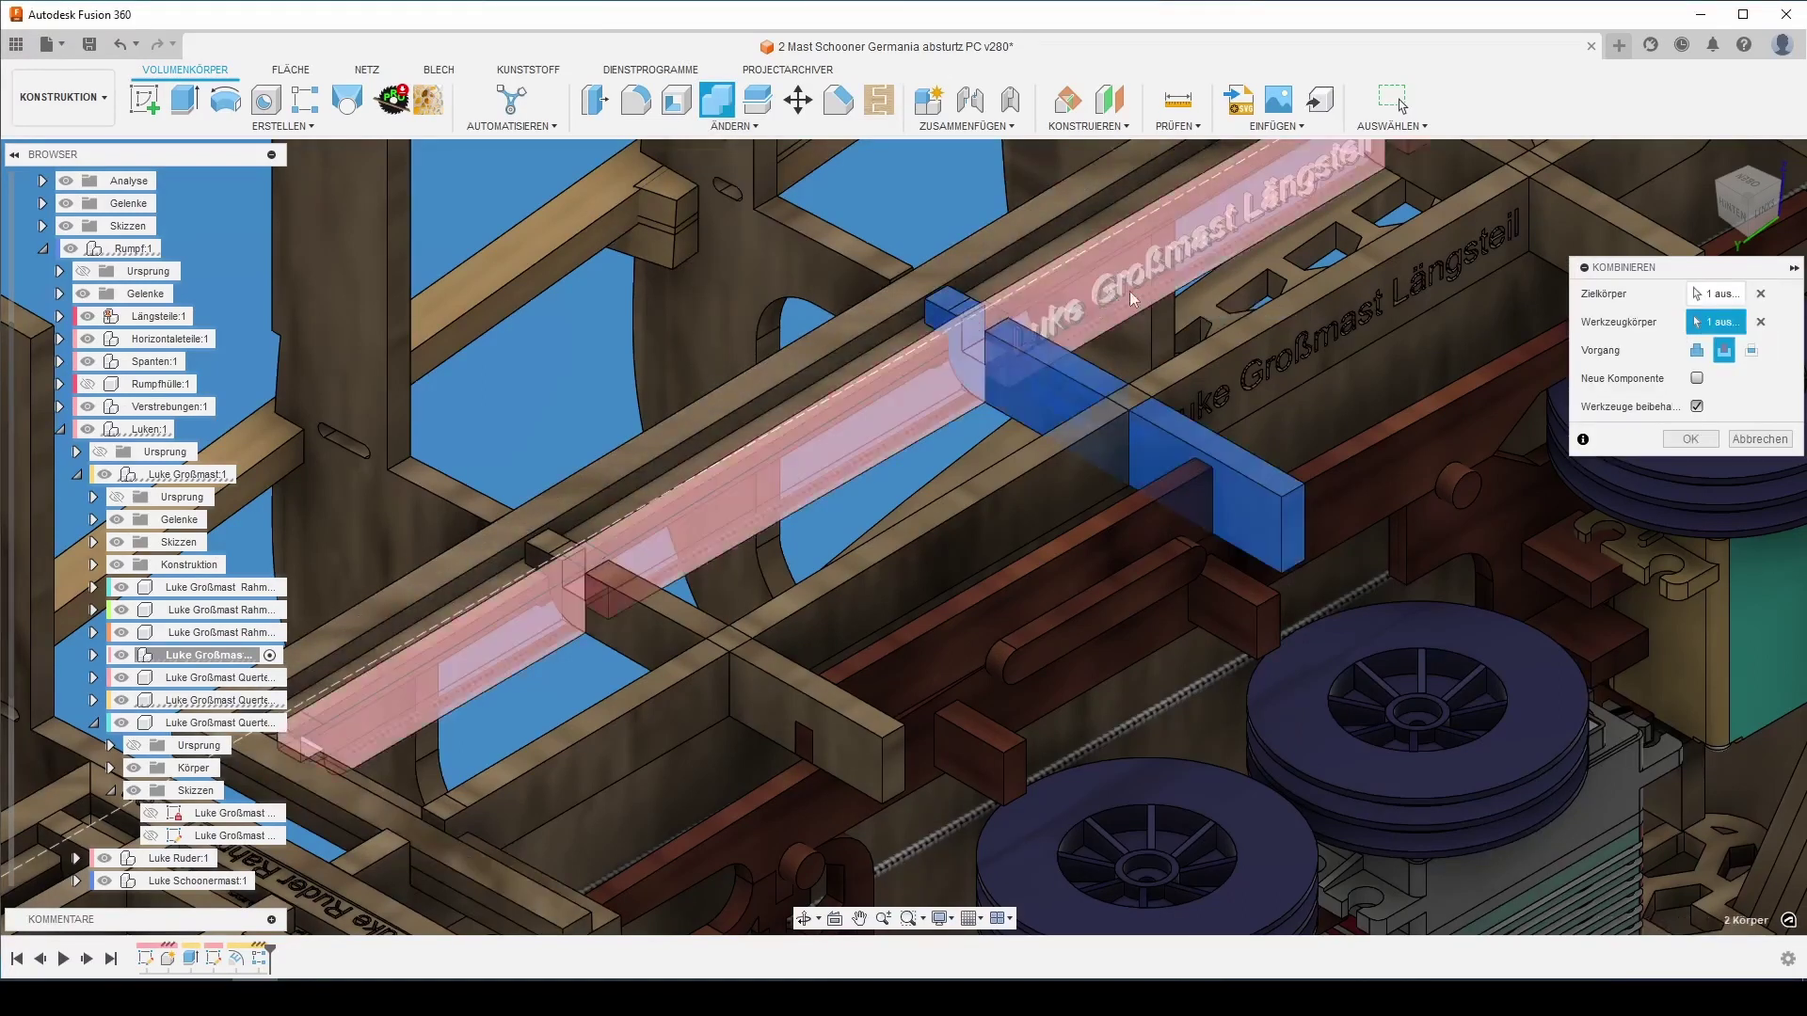
click(1690, 438)
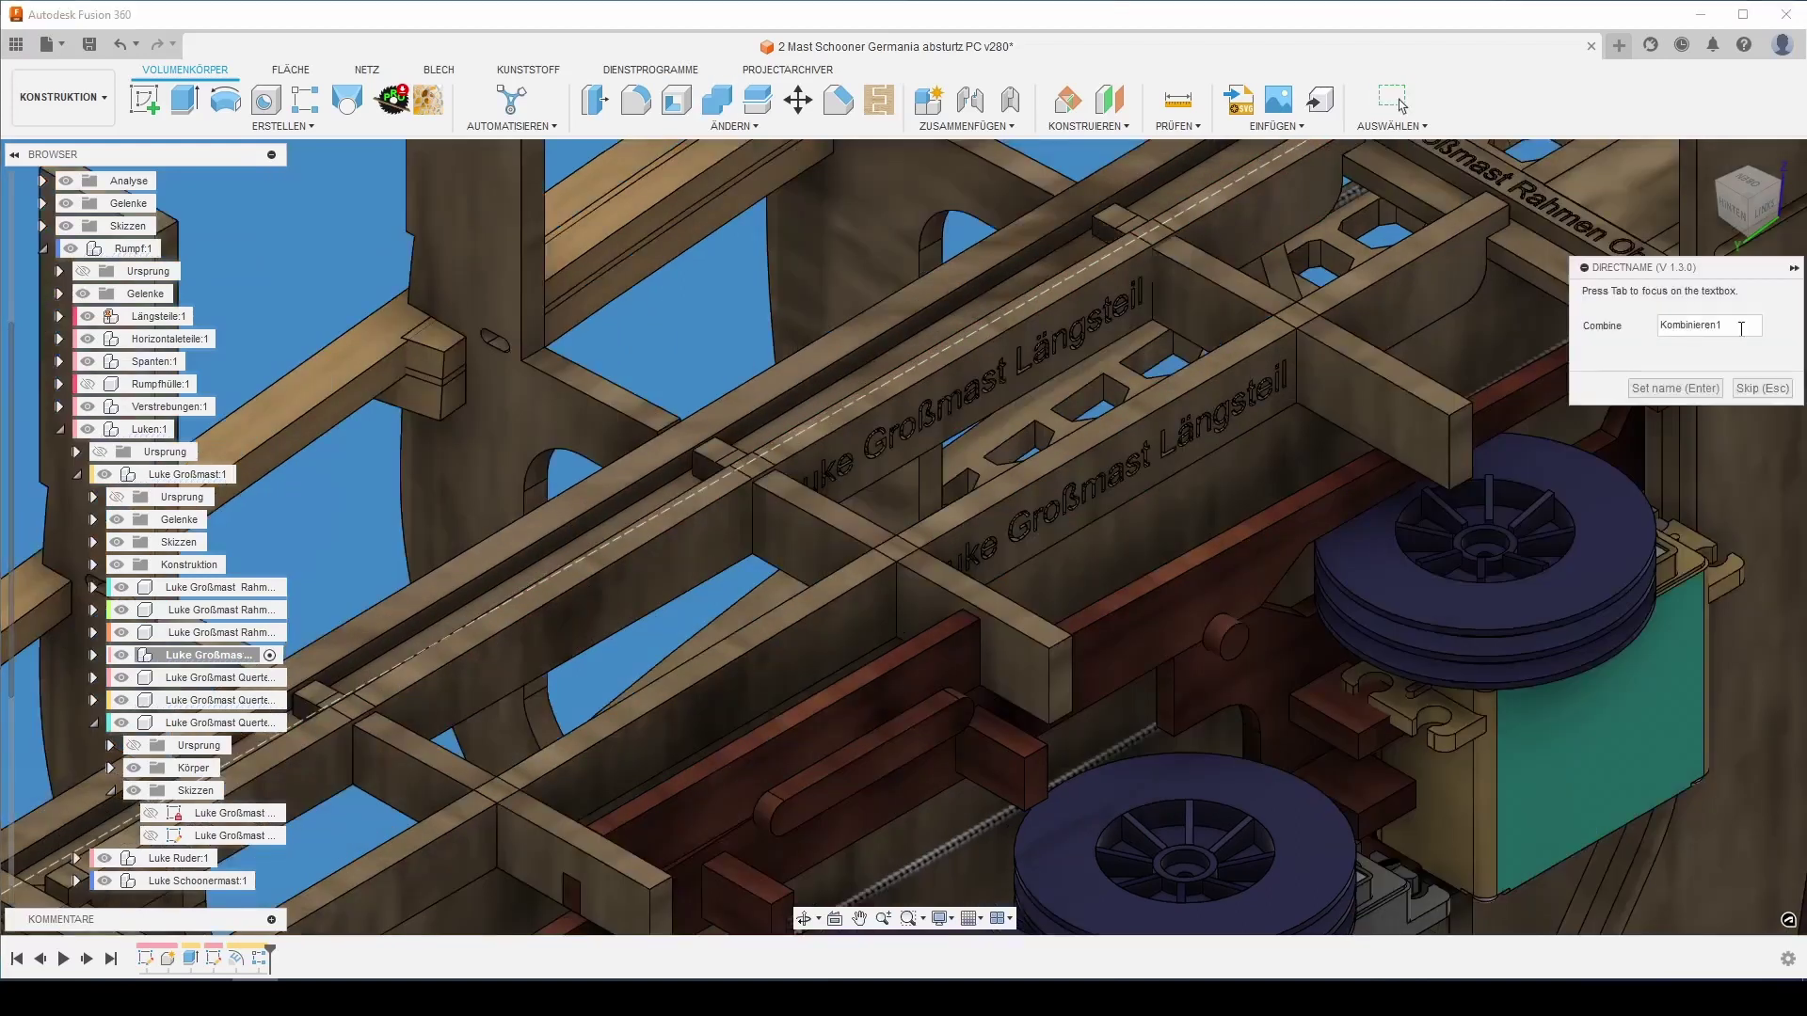
text(Luke Großmast)
text( Längsteil)
key(Return)
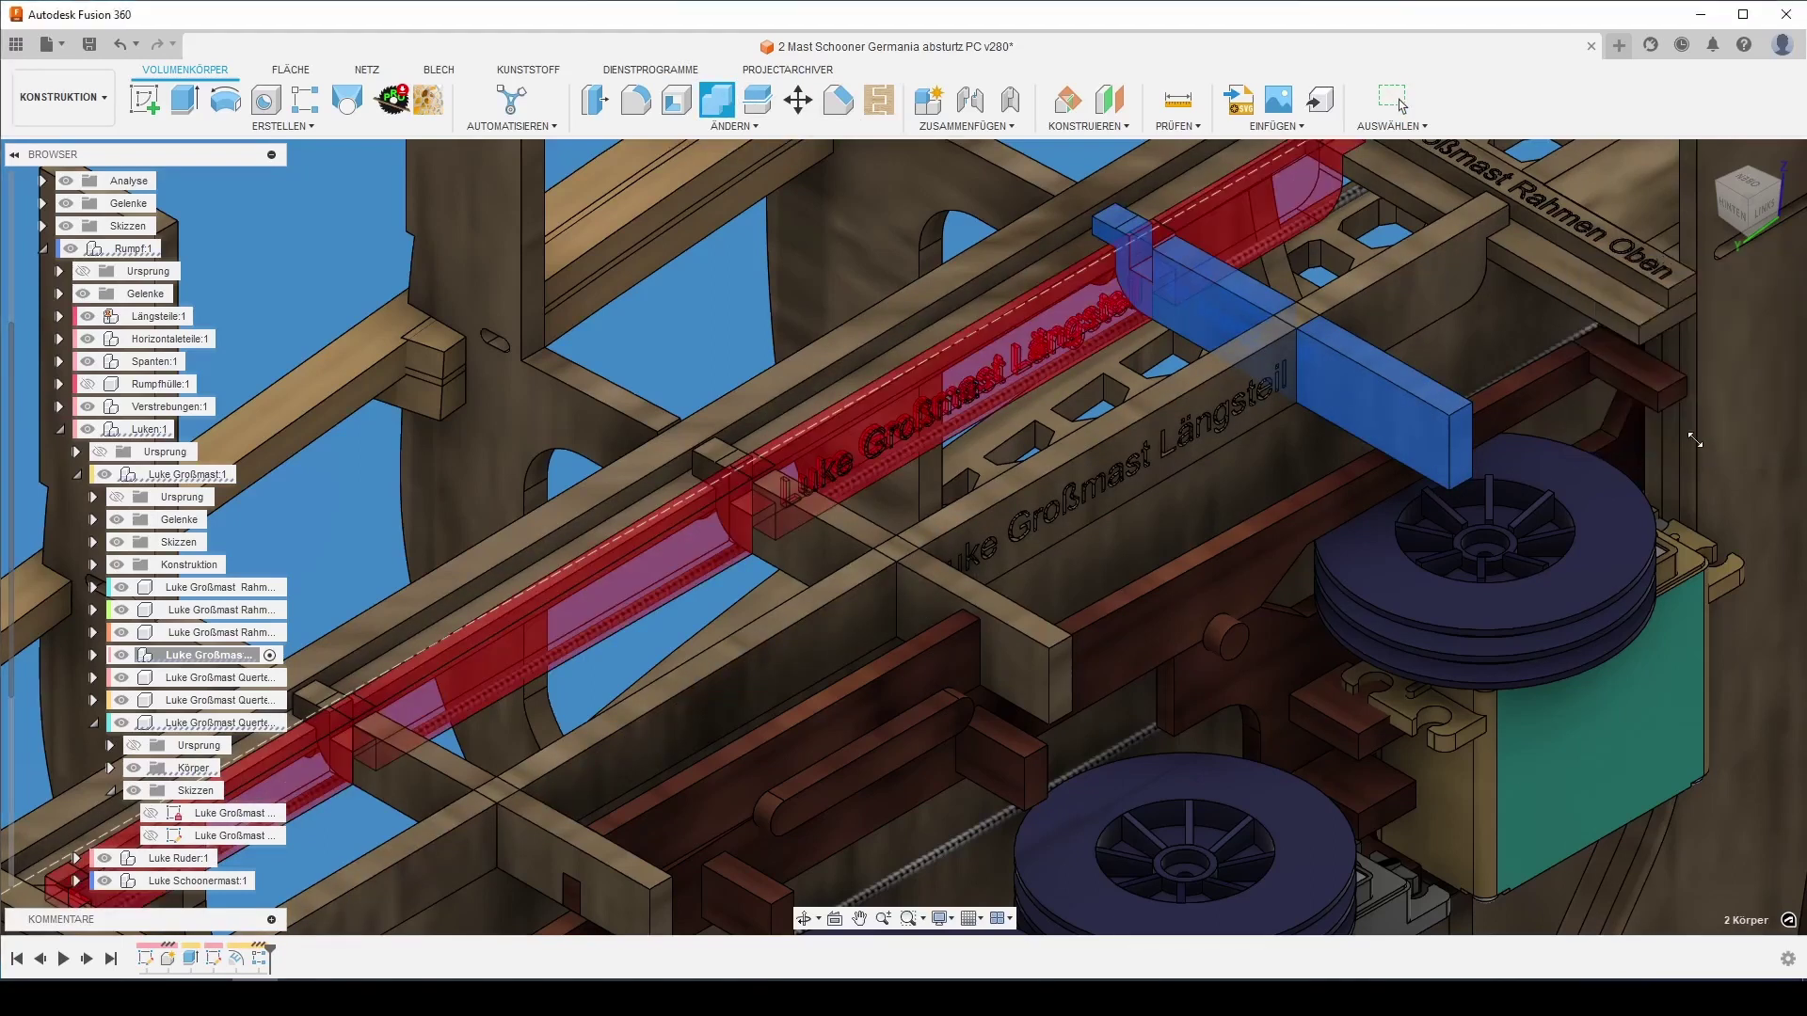
Apply the repeated cut and name it 'Luke Großmast Längsteil' as well
key(Return)
text(Luke)
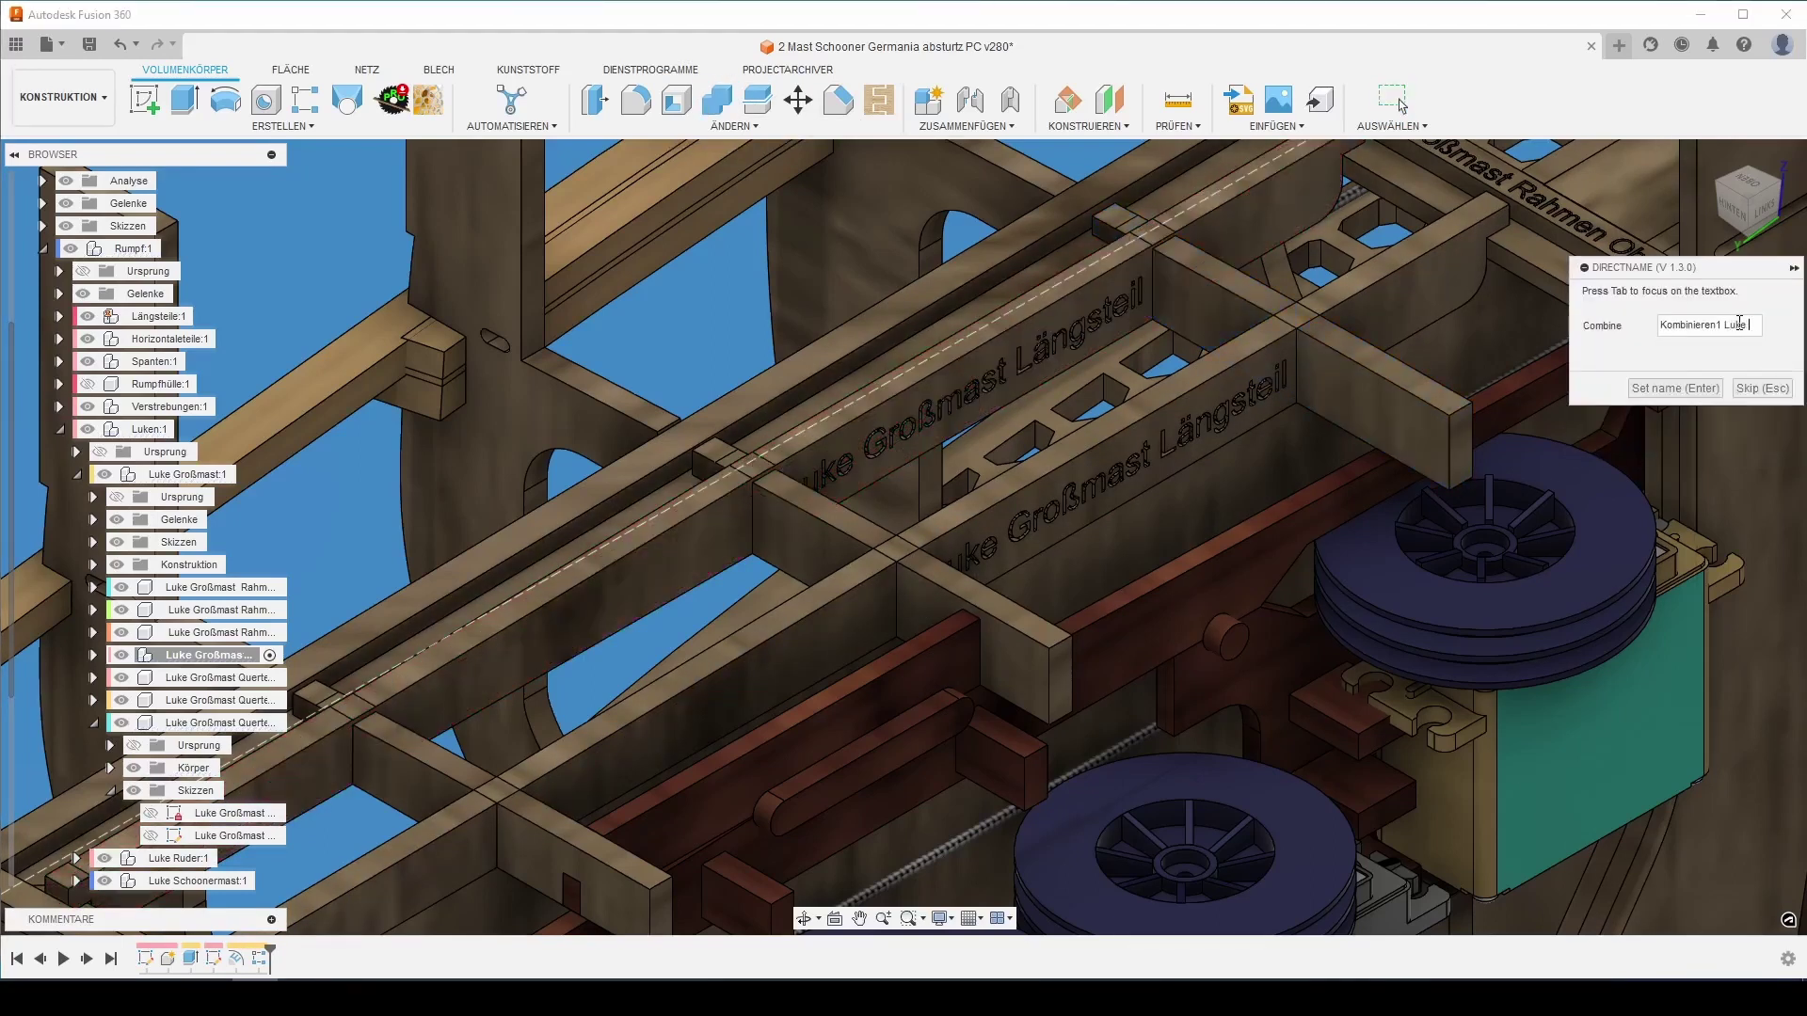
text( Großmast Lä)
text(ngsteil)
key(Return)
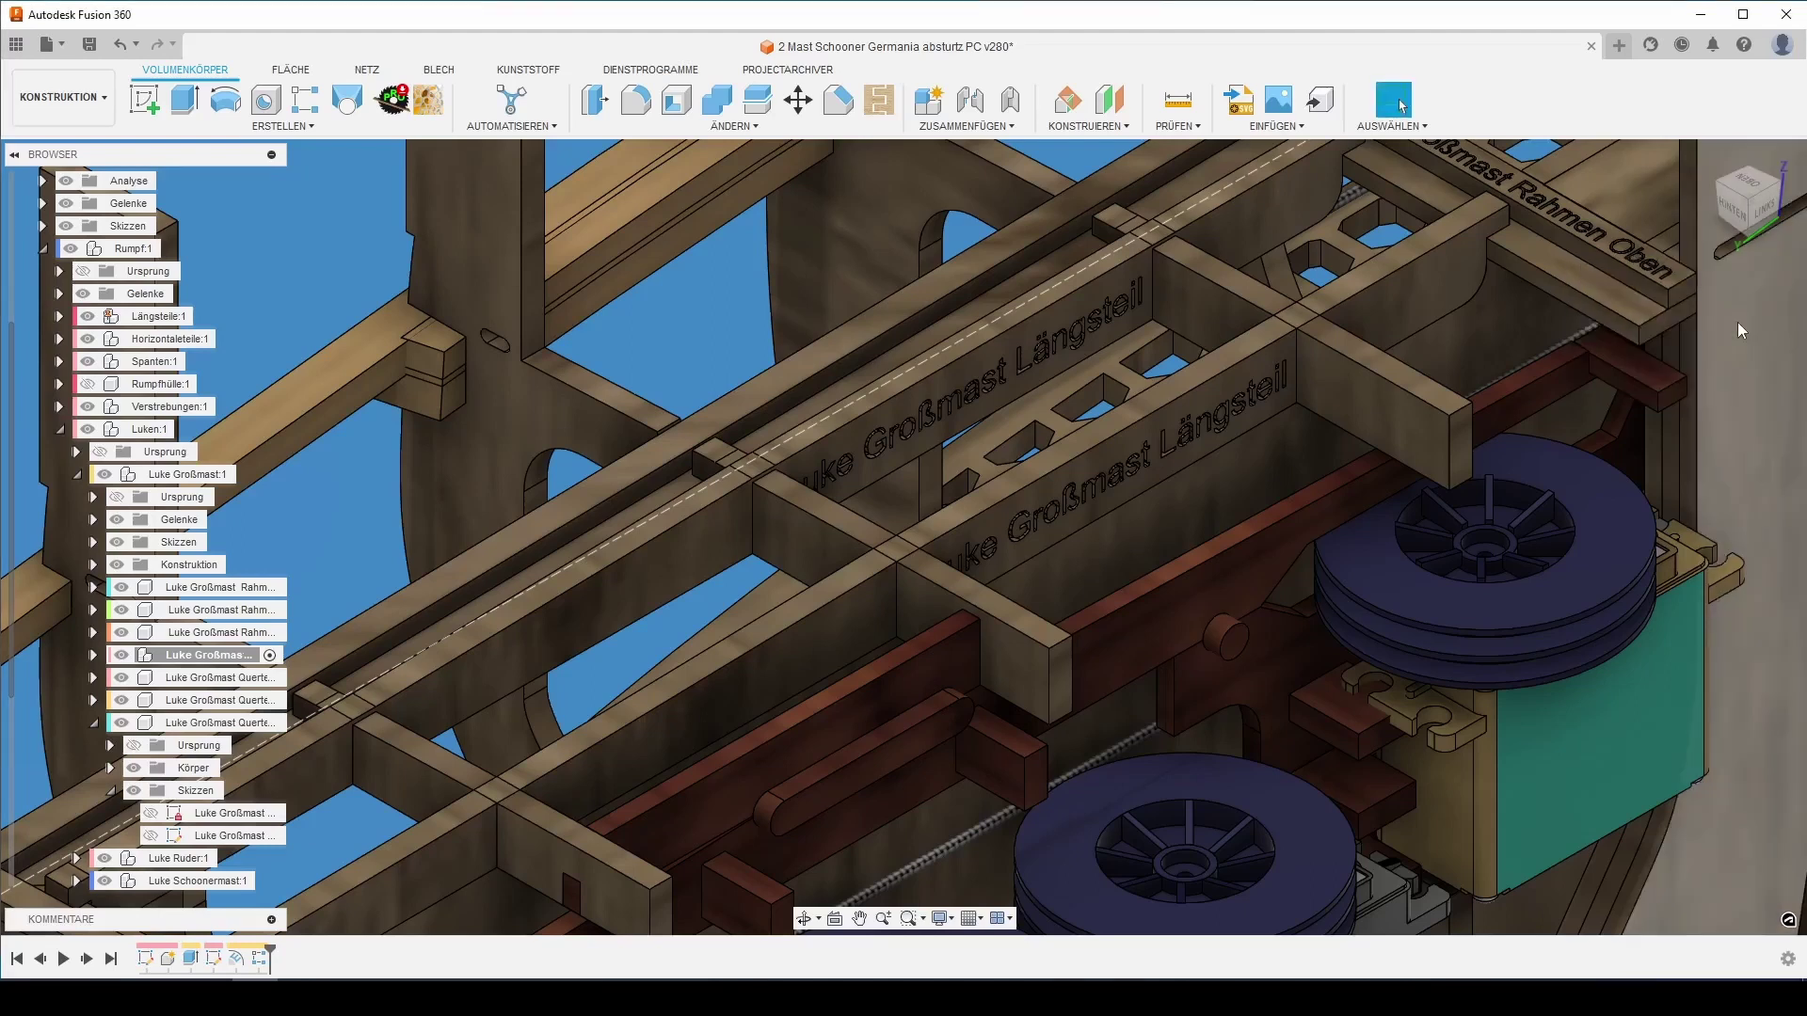
Expand Luke Großmast and briefly hide Komponente188:1 to check the crossbeam notches
click(94, 655)
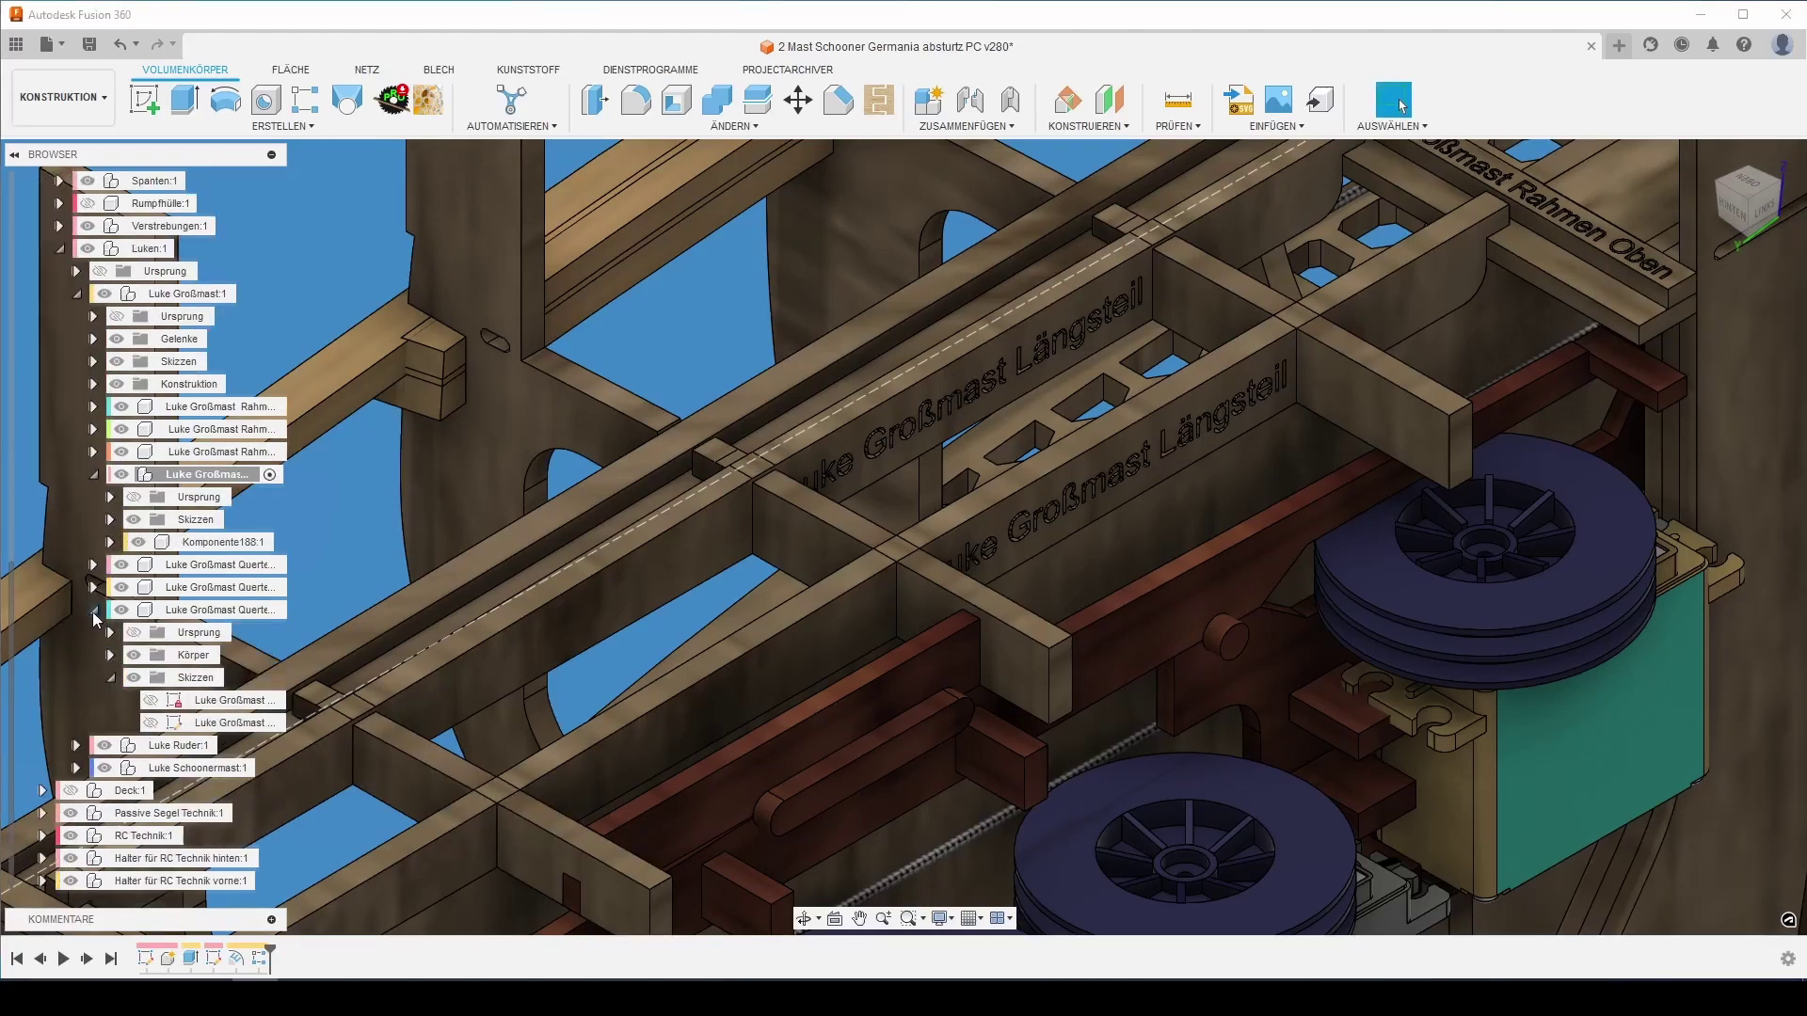
click(138, 655)
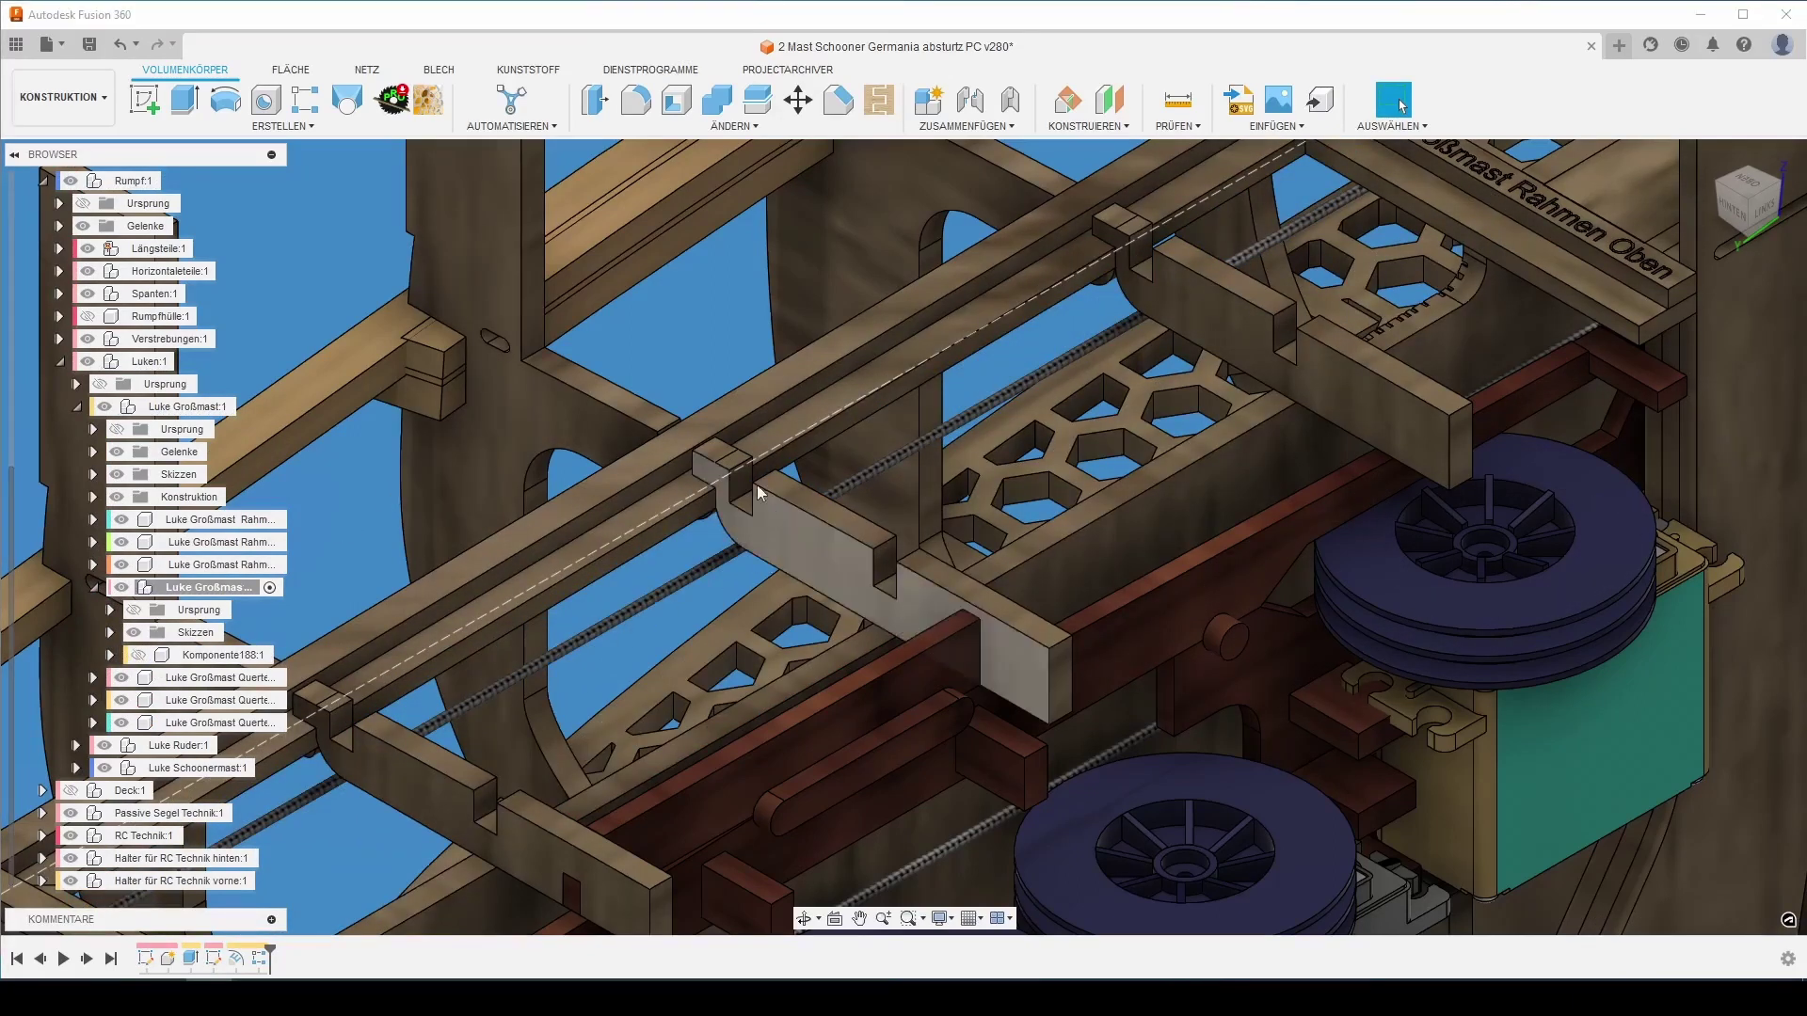
click(138, 654)
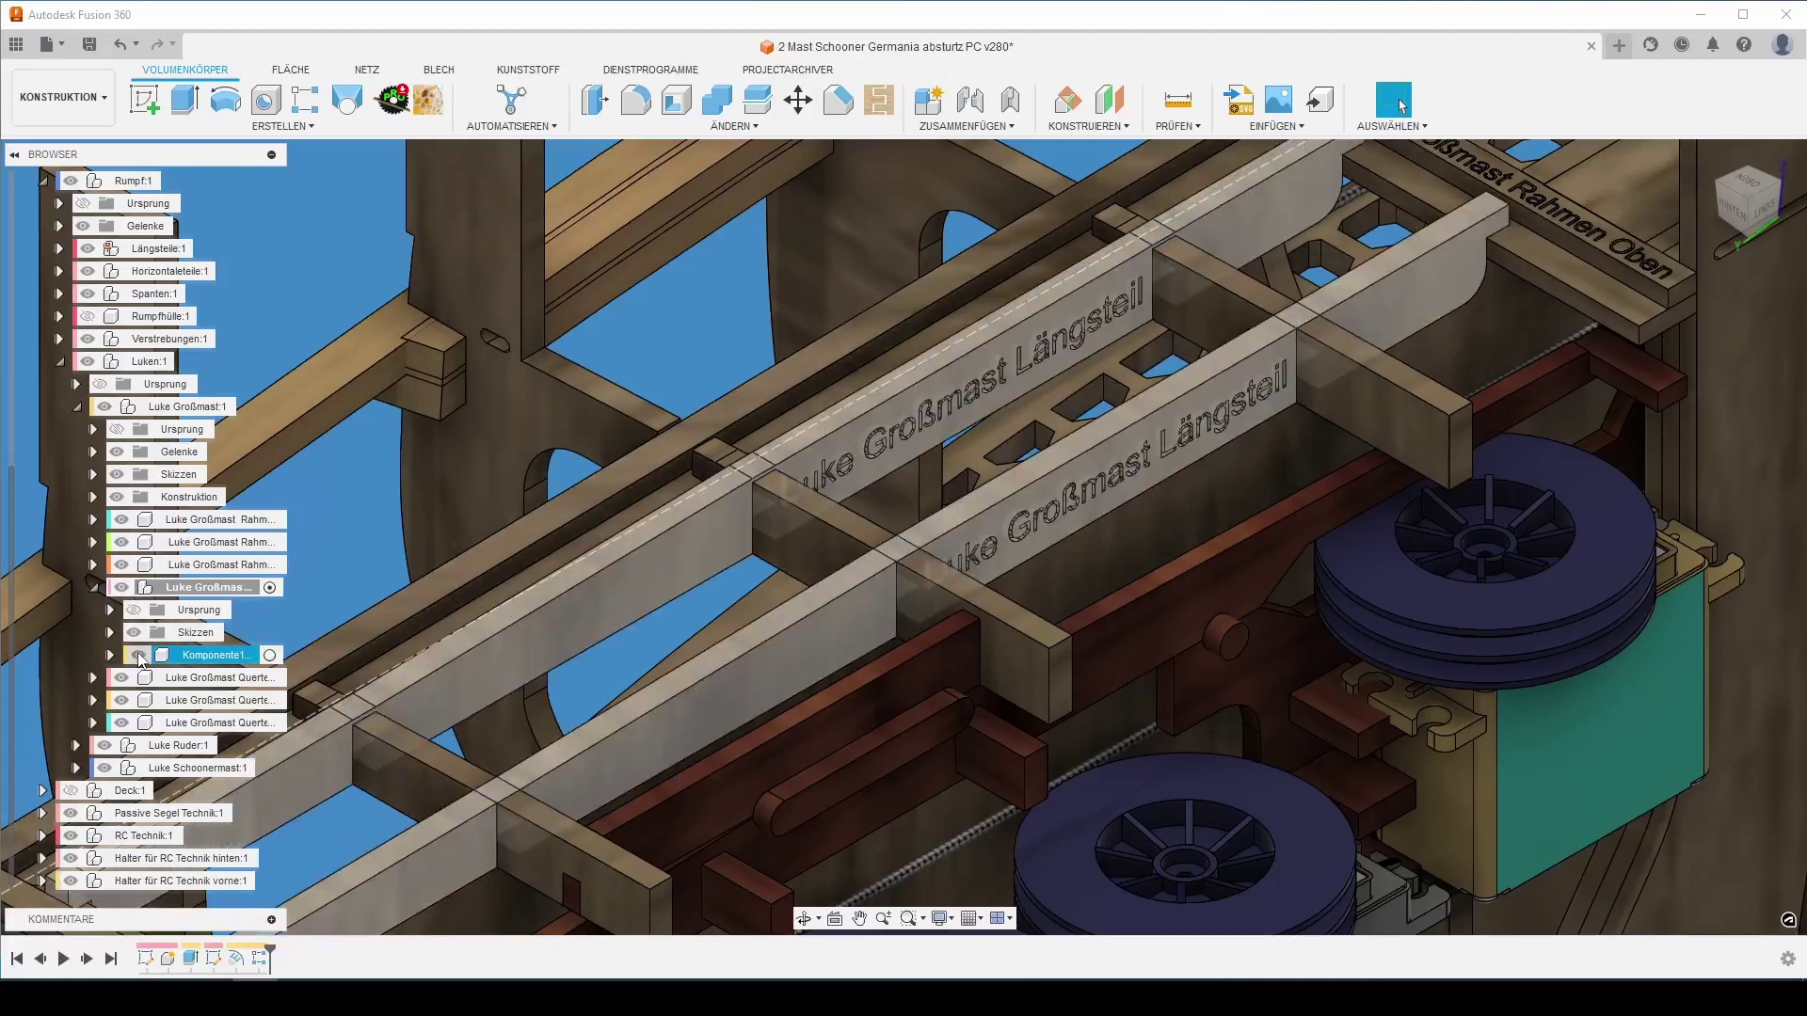